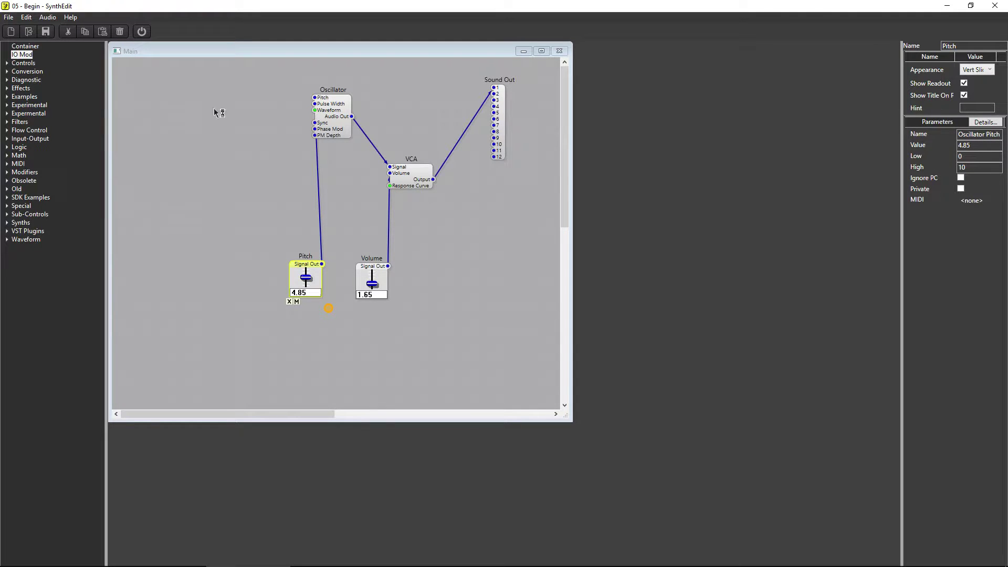
- Add a Container module to the Main structure, open it and arrange the Main and Container windows side by side
{"action": "left_click_drag", "start_coordinate": [26, 46], "coordinate": [177, 102]}
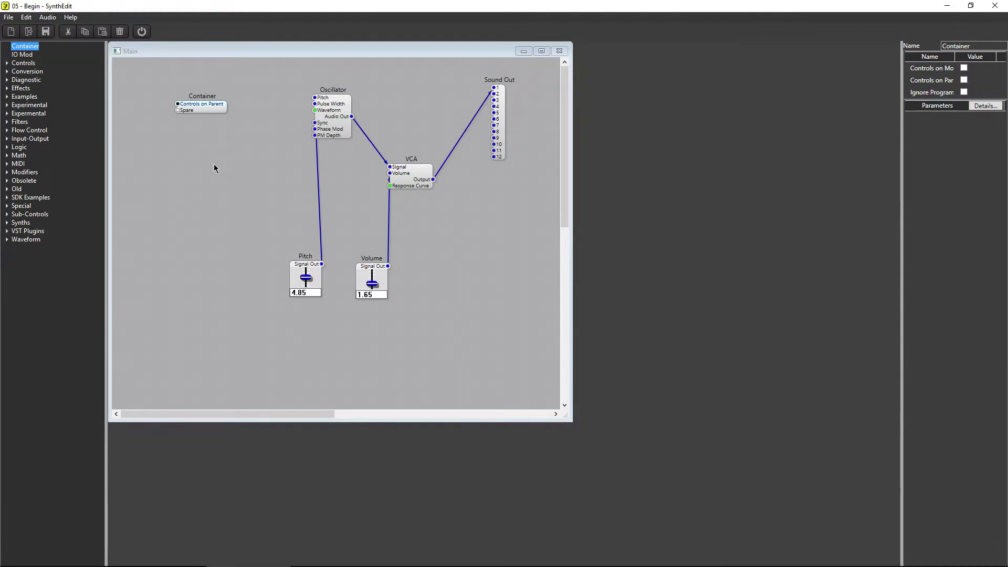
{"action": "double_click", "coordinate": [201, 107]}
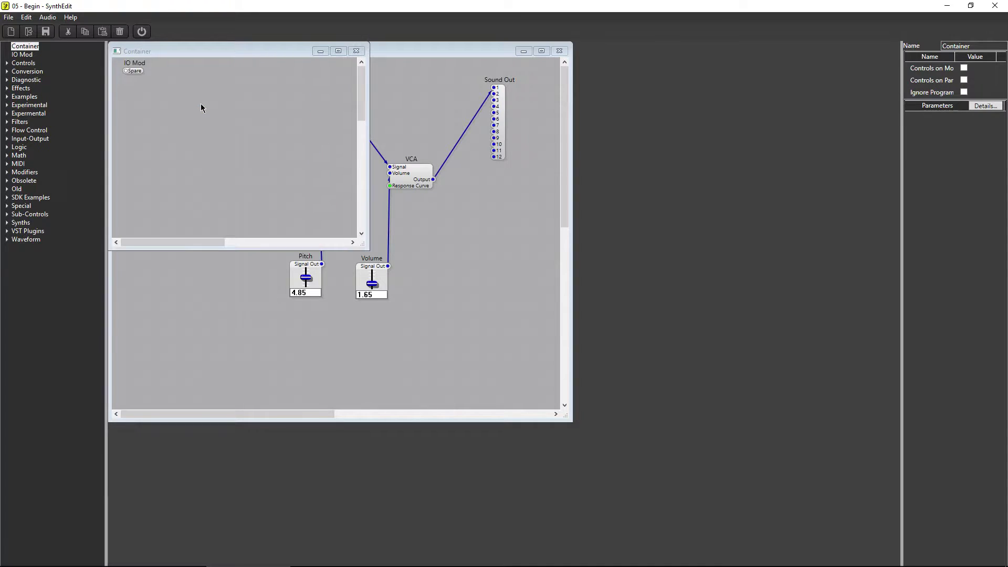
{"action": "left_click_drag", "start_coordinate": [185, 53], "coordinate": [648, 52]}
{"action": "left_click_drag", "start_coordinate": [571, 280], "coordinate": [529, 287]}
{"action": "left_click_drag", "start_coordinate": [648, 52], "coordinate": [604, 49]}
{"action": "left_click_drag", "start_coordinate": [789, 242], "coordinate": [899, 443]}
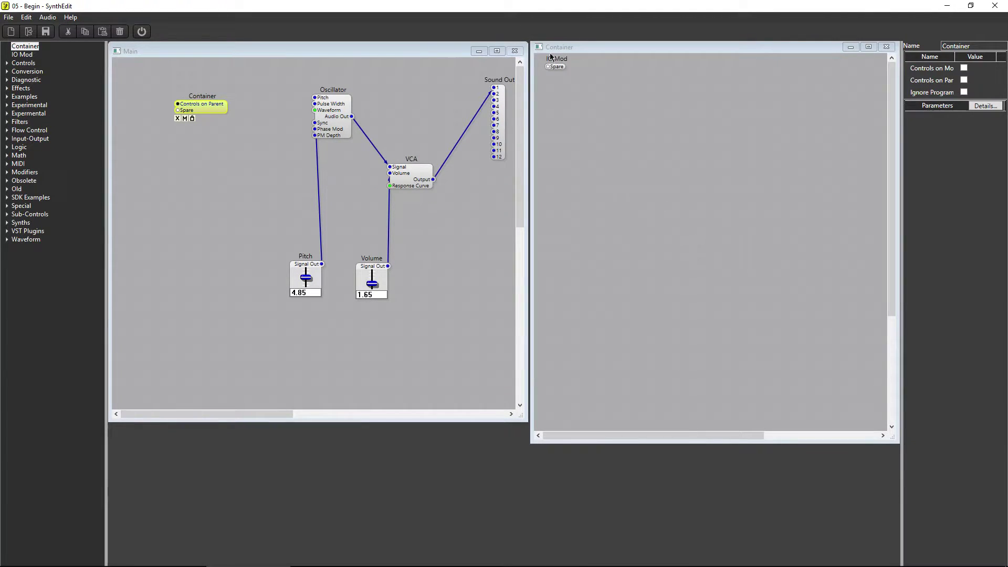
- Reposition the existing IO Mod in the Container and add a second IO Mod on the opposite side
{"action": "left_click", "coordinate": [559, 69]}
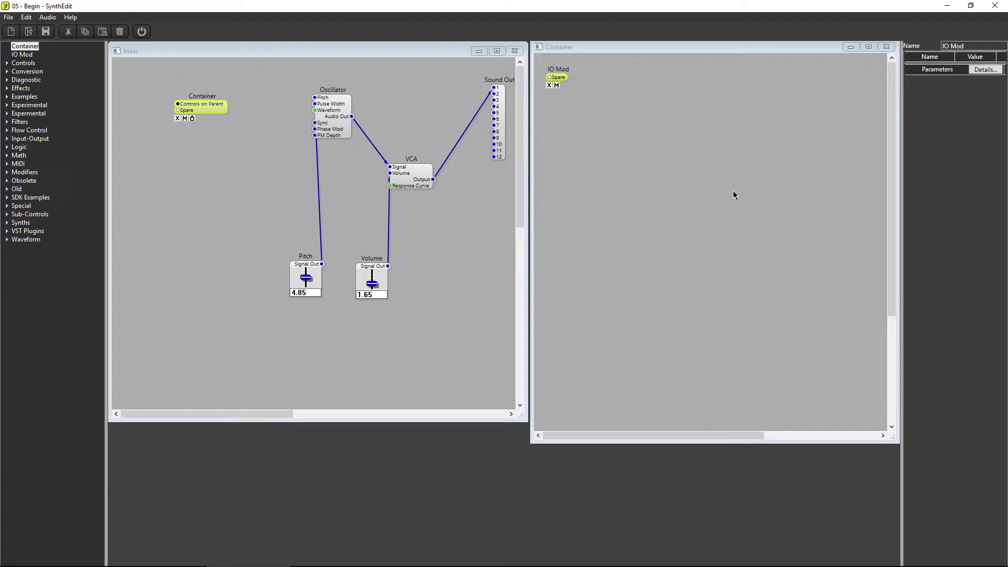
{"action": "left_click", "coordinate": [27, 55]}
{"action": "left_click_drag", "start_coordinate": [27, 56], "coordinate": [856, 80]}
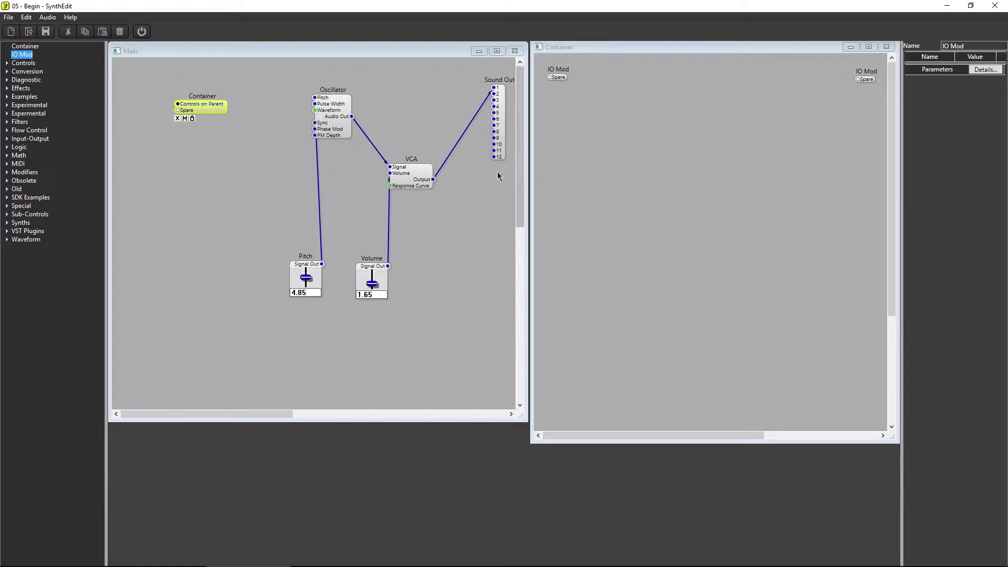
- Disconnect the VCA from Sound Out and move the Oscillator, VCA, Pitch and Volume modules from Main into the Container
{"action": "left_click", "coordinate": [461, 142]}
{"action": "key", "text": "Delete"}
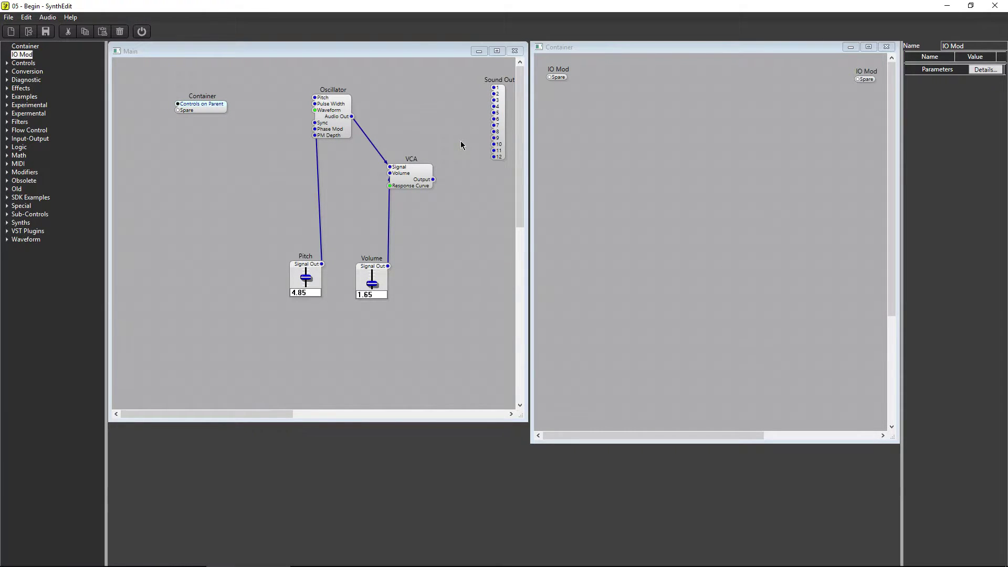
{"action": "left_click_drag", "start_coordinate": [435, 73], "coordinate": [267, 330]}
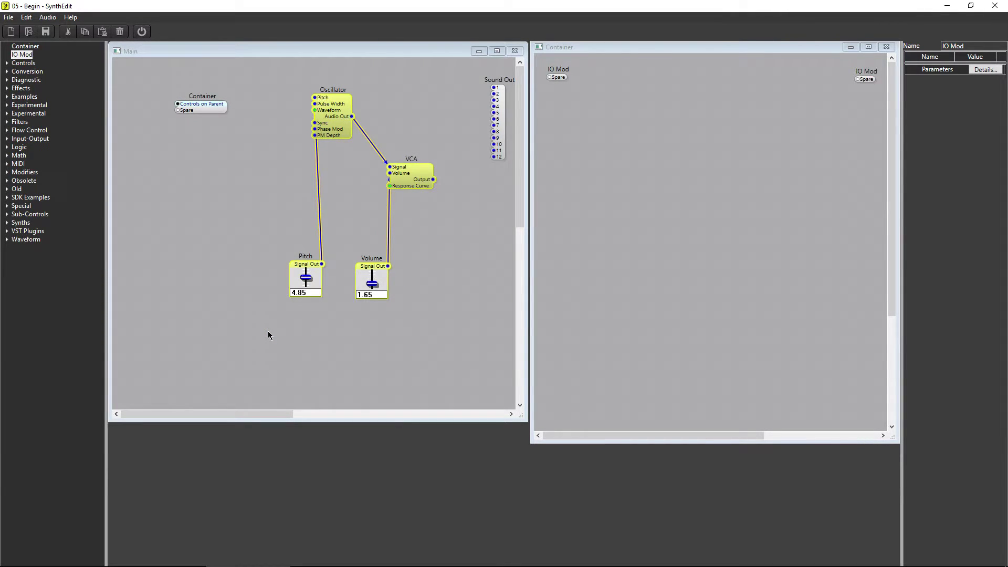
{"action": "key", "text": "Delete"}
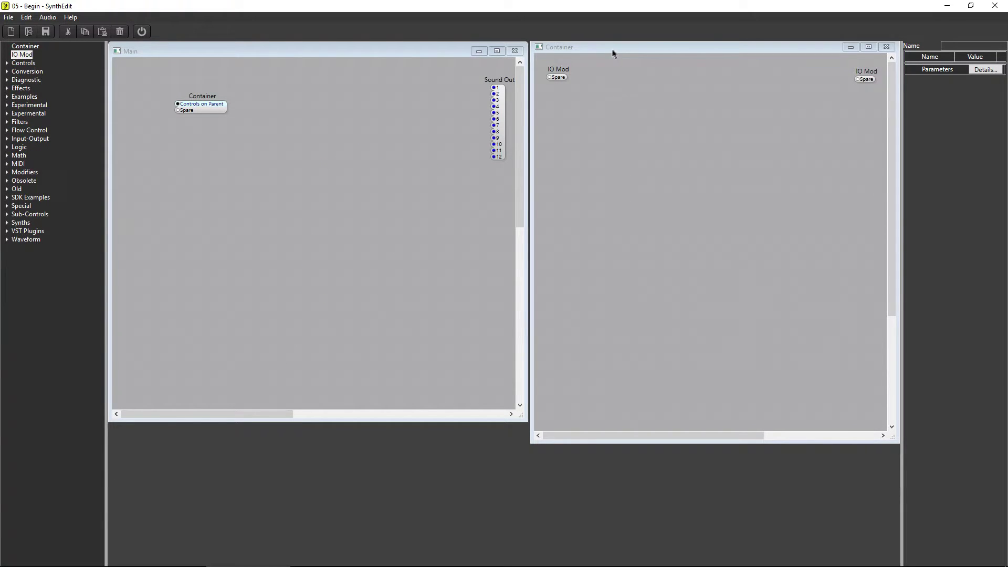
{"action": "left_click_drag", "start_coordinate": [602, 47], "coordinate": [587, 58]}
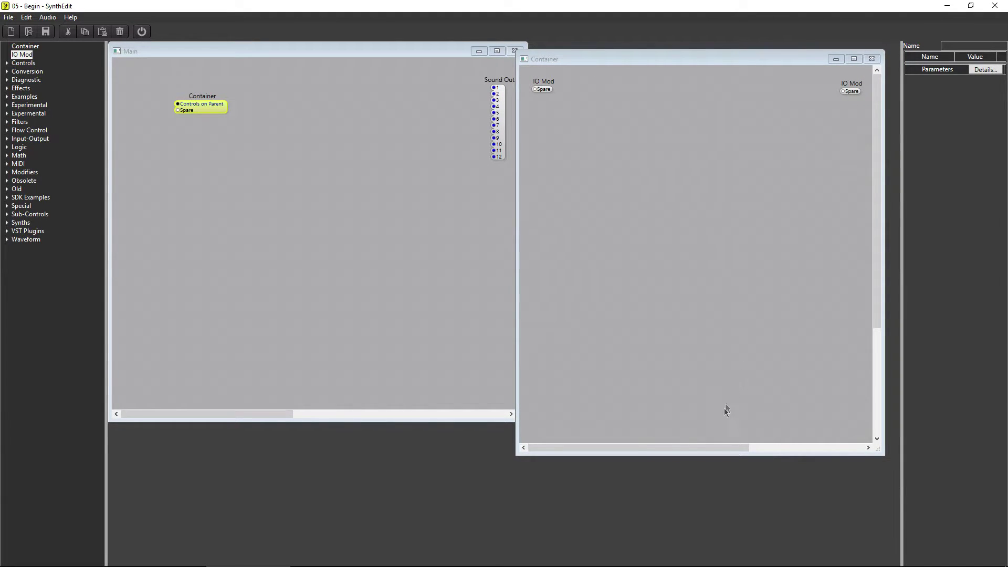
{"action": "left_click_drag", "start_coordinate": [702, 448], "coordinate": [679, 447]}
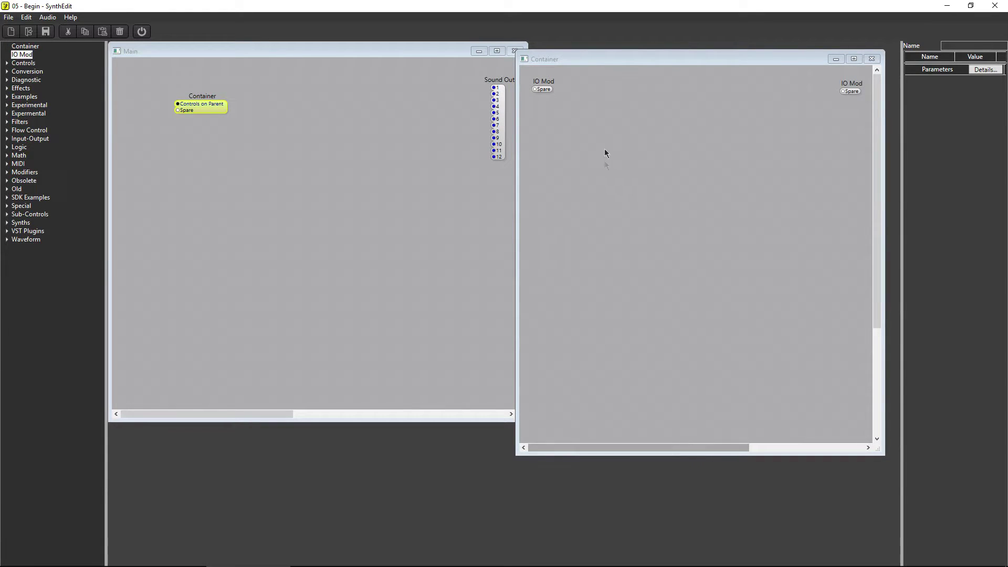
{"action": "right_click", "coordinate": [614, 221]}
{"action": "left_click", "coordinate": [649, 262]}
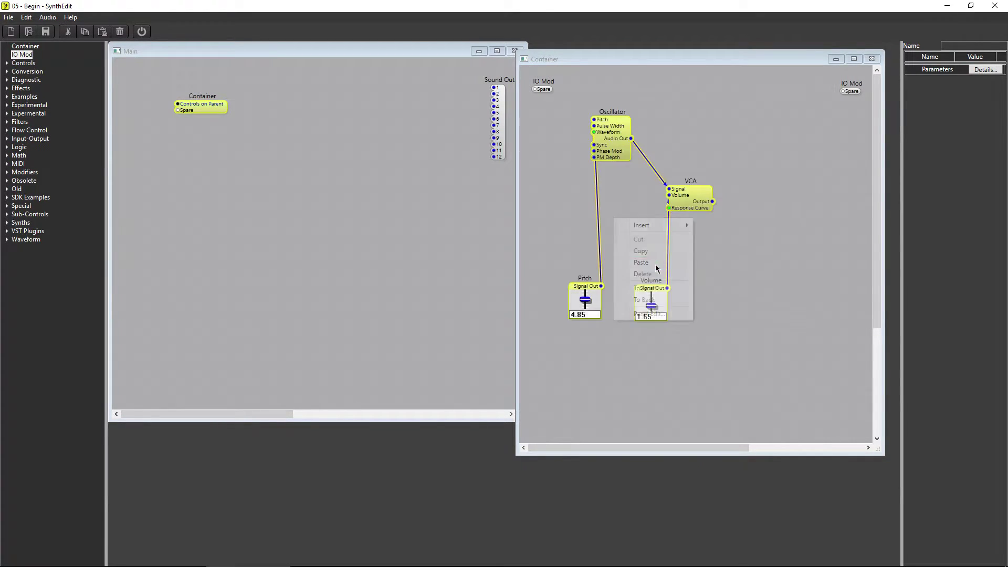
- Reposition the pasted modules and connect the first IO Mod's Spare plug to the Oscillator's Pitch input
{"action": "left_click_drag", "start_coordinate": [623, 138], "coordinate": [682, 157]}
{"action": "left_click", "coordinate": [605, 160]}
{"action": "left_click_drag", "start_coordinate": [536, 89], "coordinate": [655, 140]}
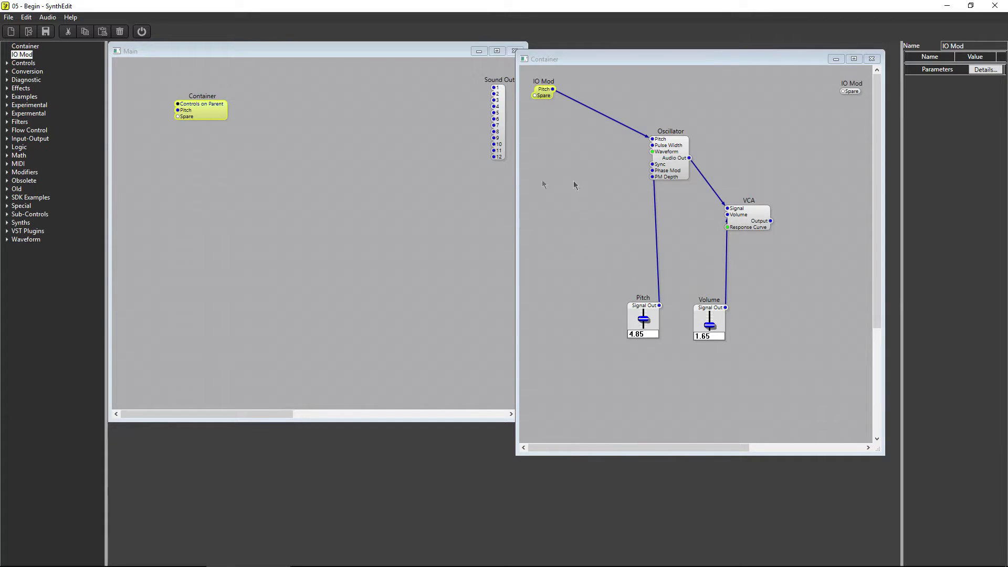
- Connect the VCA's Output to the second IO Mod and the Container's Output to Sound Out input 1
{"action": "left_click_drag", "start_coordinate": [193, 109], "coordinate": [300, 108]}
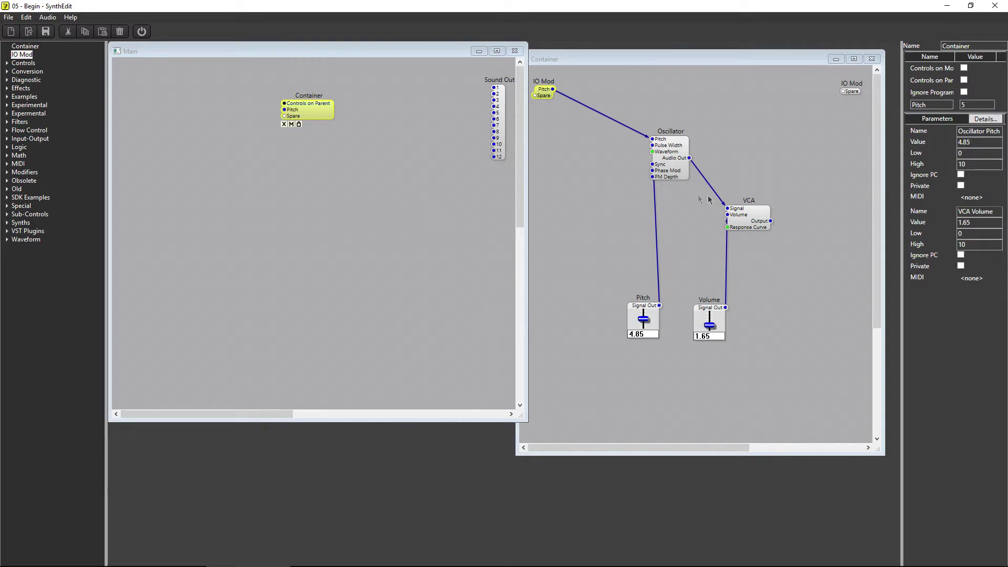
{"action": "left_click_drag", "start_coordinate": [771, 220], "coordinate": [844, 92]}
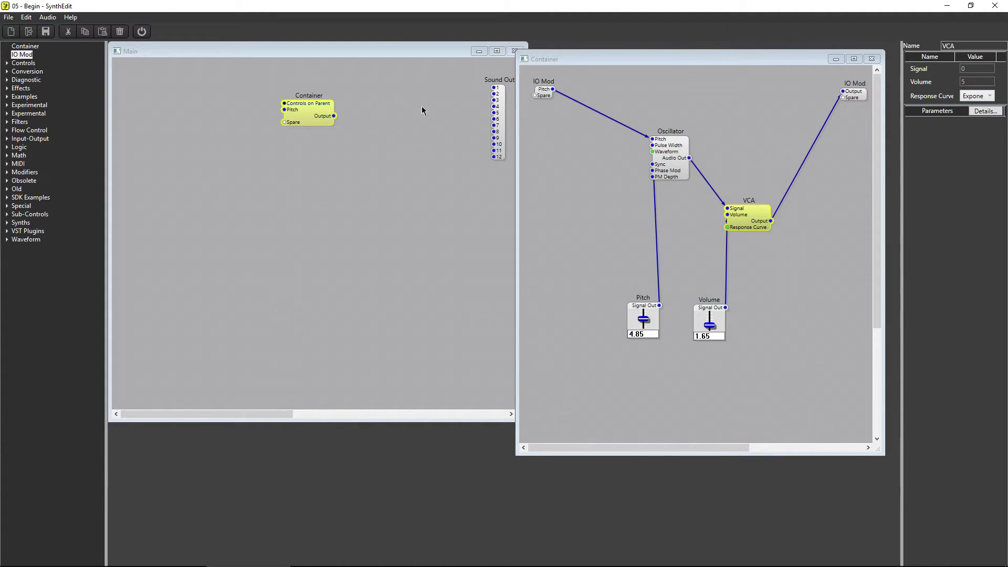
{"action": "left_click_drag", "start_coordinate": [334, 115], "coordinate": [492, 89]}
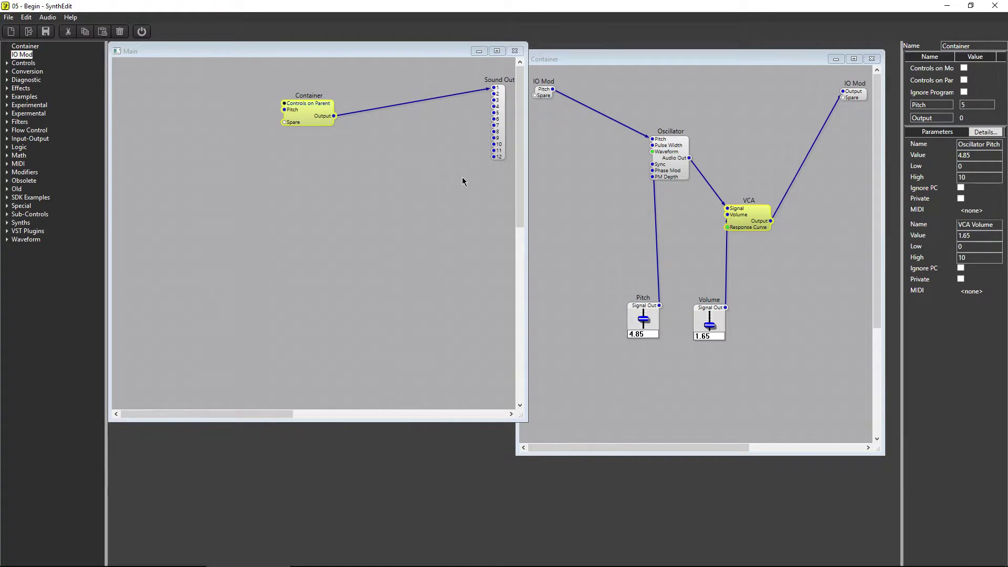
- Delete the Pitch slider inside the Container and add a Keyboard control to the Main structure
{"action": "left_click", "coordinate": [642, 309]}
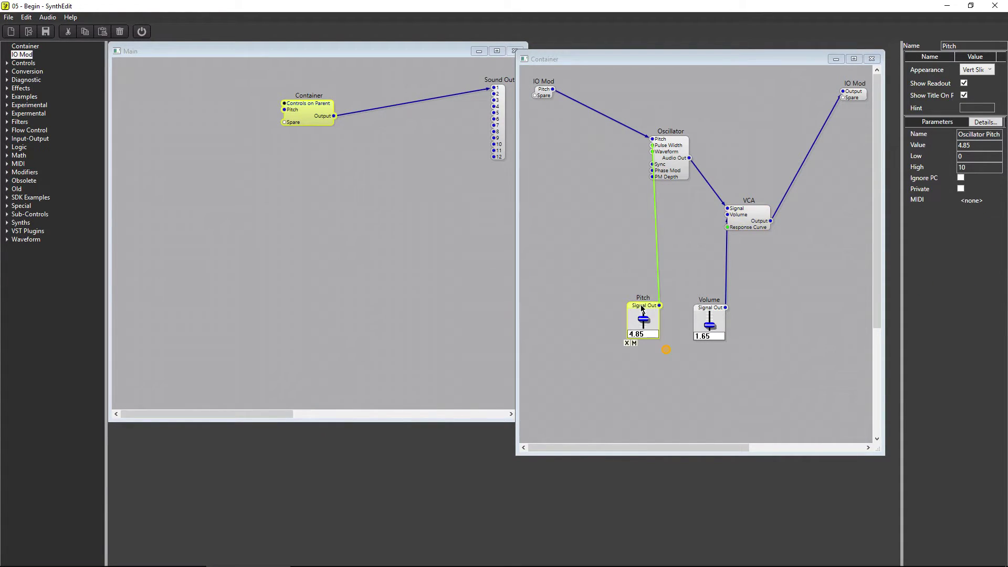
{"action": "key", "text": "Delete"}
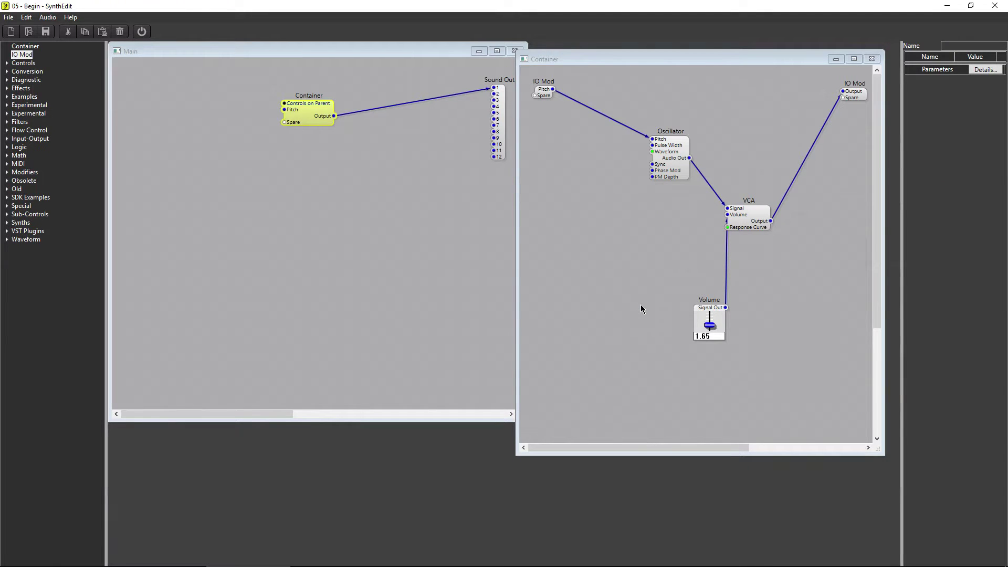
{"action": "left_click", "coordinate": [7, 64]}
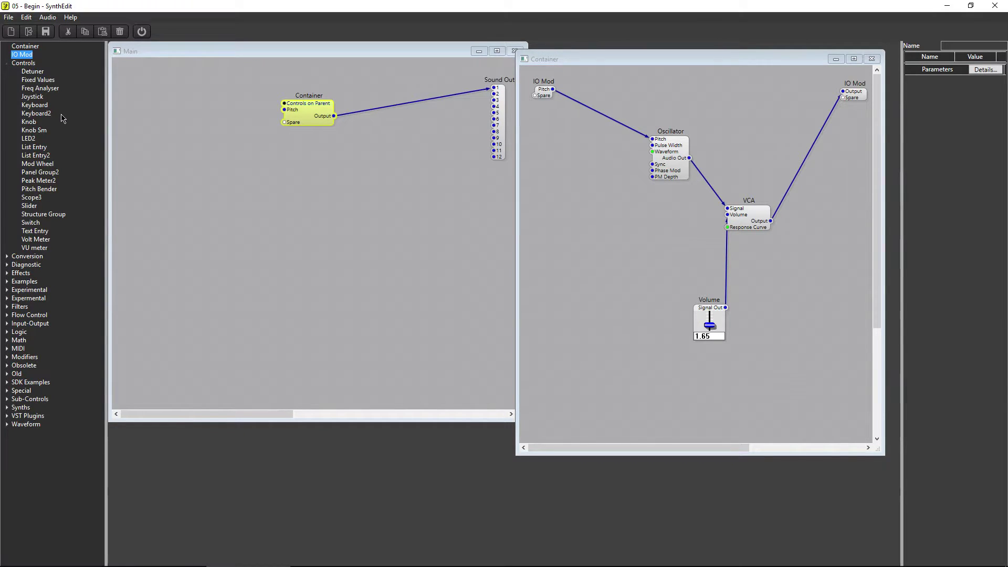
{"action": "left_click_drag", "start_coordinate": [37, 105], "coordinate": [135, 106]}
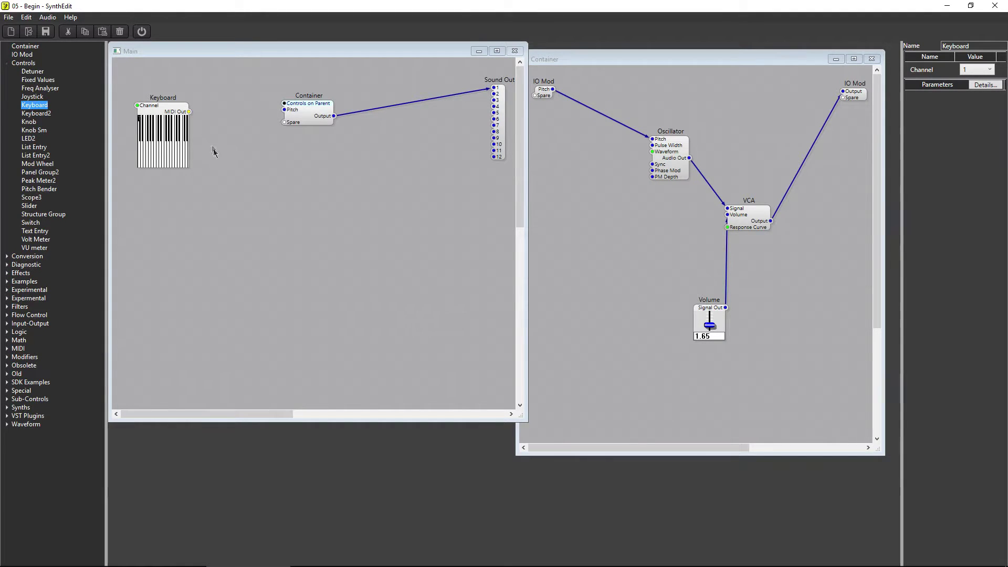
- Try to connect the Keyboard's MIDI Out directly to the Container's Pitch input
{"action": "left_click_drag", "start_coordinate": [189, 112], "coordinate": [284, 115]}
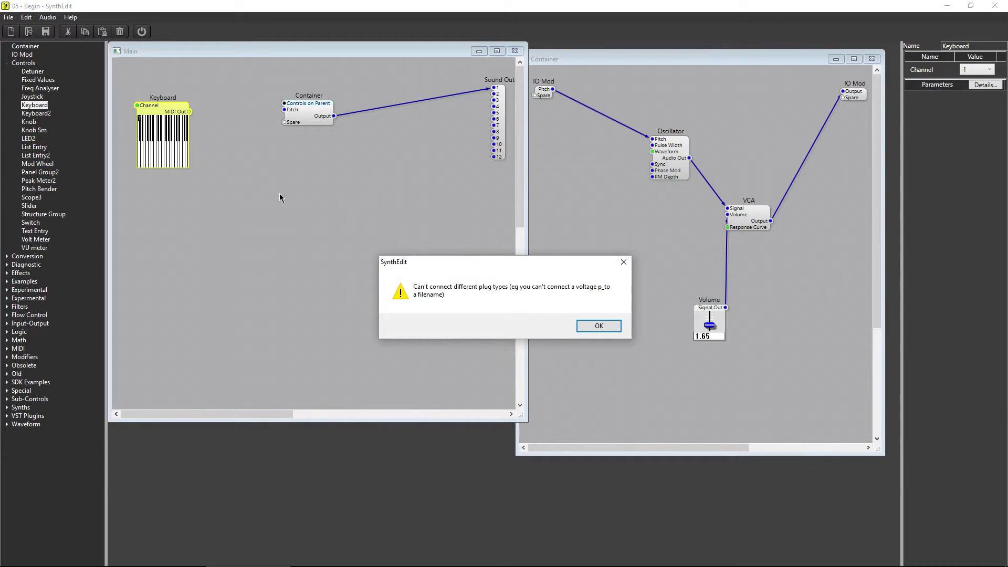
{"action": "left_click", "coordinate": [605, 326]}
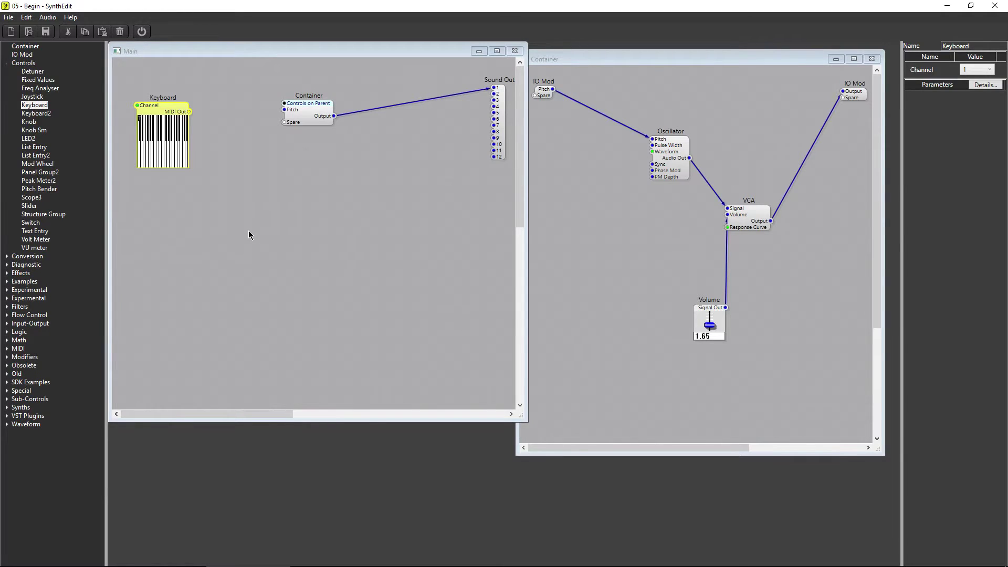
- Make room beside the Container and add a MIDI to CV module between the Keyboard and the Container
{"action": "left_click_drag", "start_coordinate": [314, 104], "coordinate": [379, 104]}
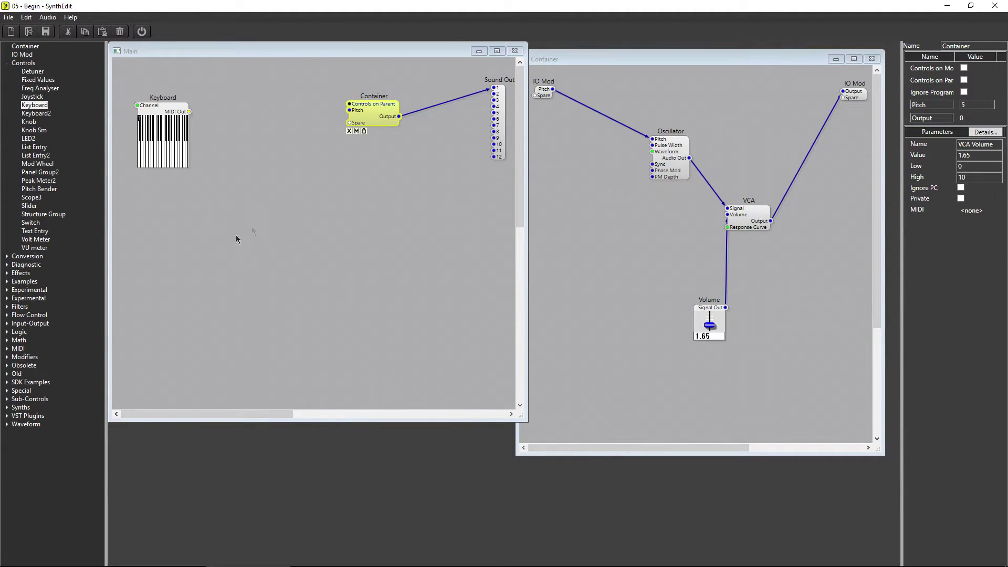
{"action": "left_click", "coordinate": [11, 350]}
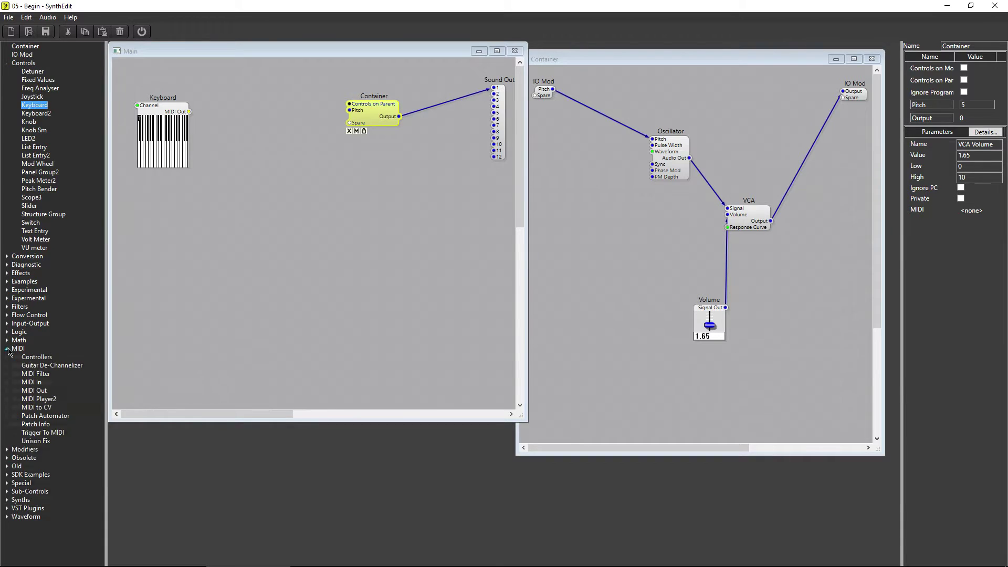
{"action": "left_click_drag", "start_coordinate": [35, 407], "coordinate": [266, 109]}
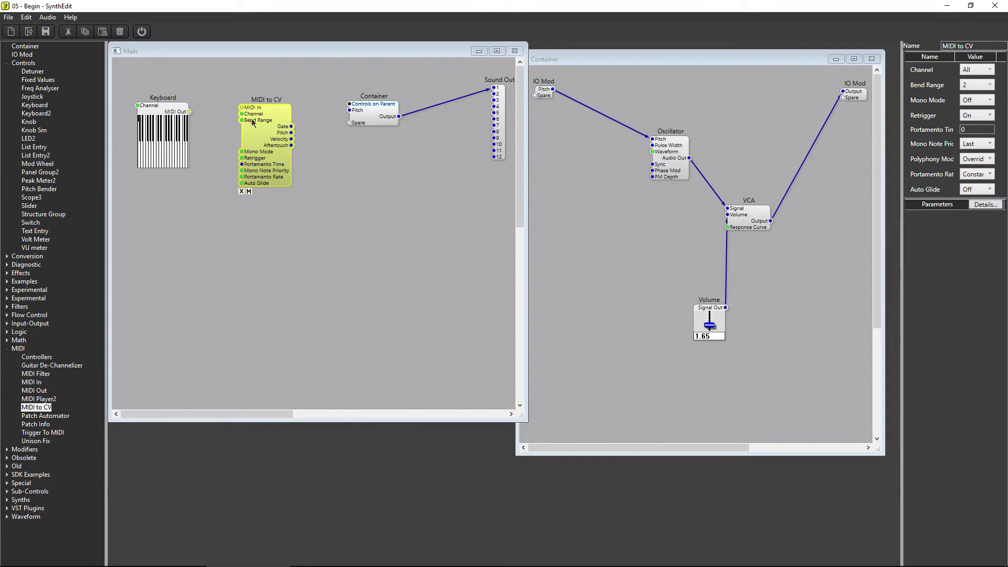
- Connect the Keyboard's MIDI Out to MIDI to CV's MIDI In, and its Pitch output to the Container's Pitch input
{"action": "mouse_move", "coordinate": [243, 109]}
{"action": "left_mouse_down"}
{"action": "mouse_move", "coordinate": [216, 129]}
{"action": "mouse_move", "coordinate": [189, 111]}
{"action": "mouse_move", "coordinate": [242, 107]}
{"action": "left_mouse_up"}
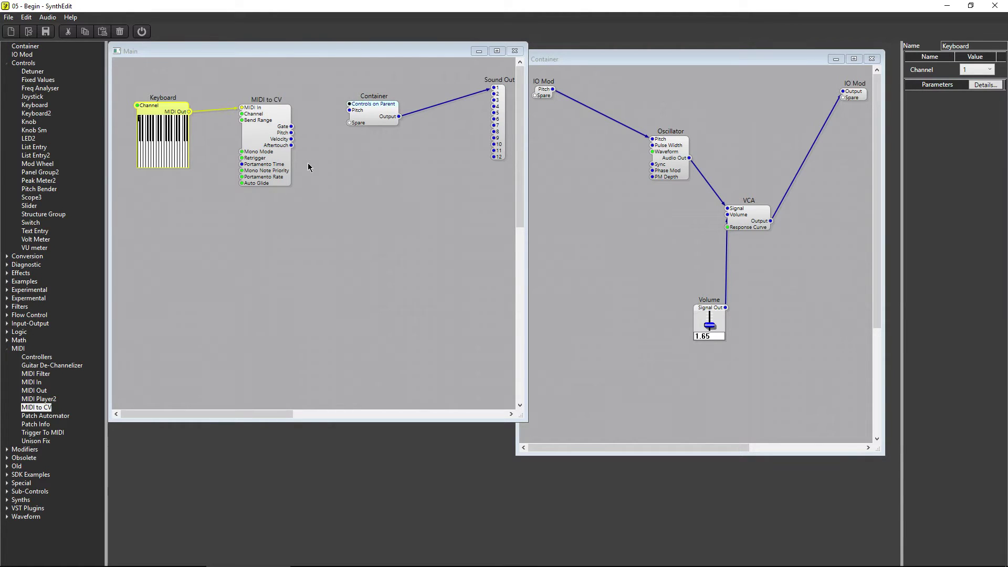
{"action": "left_click_drag", "start_coordinate": [292, 132], "coordinate": [349, 110]}
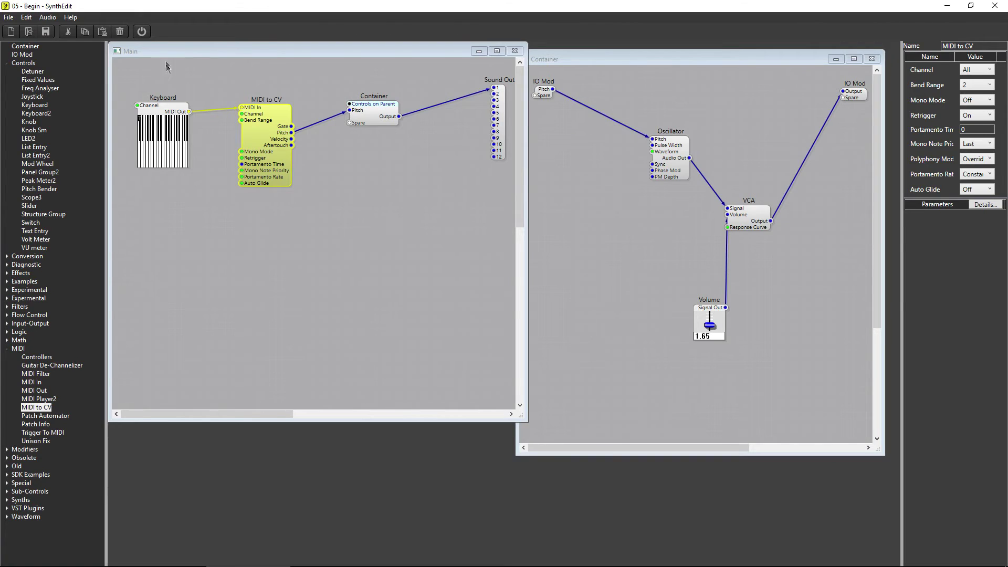
- Start the audio, play several notes on the Keyboard module to test the patch, and stop the audio
{"action": "left_click", "coordinate": [142, 31]}
{"action": "left_click", "coordinate": [174, 158]}
{"action": "left_click", "coordinate": [181, 159]}
{"action": "left_click", "coordinate": [173, 160]}
{"action": "left_click", "coordinate": [155, 160]}
{"action": "left_click", "coordinate": [181, 157]}
{"action": "left_click", "coordinate": [176, 157]}
{"action": "left_click", "coordinate": [141, 31]}
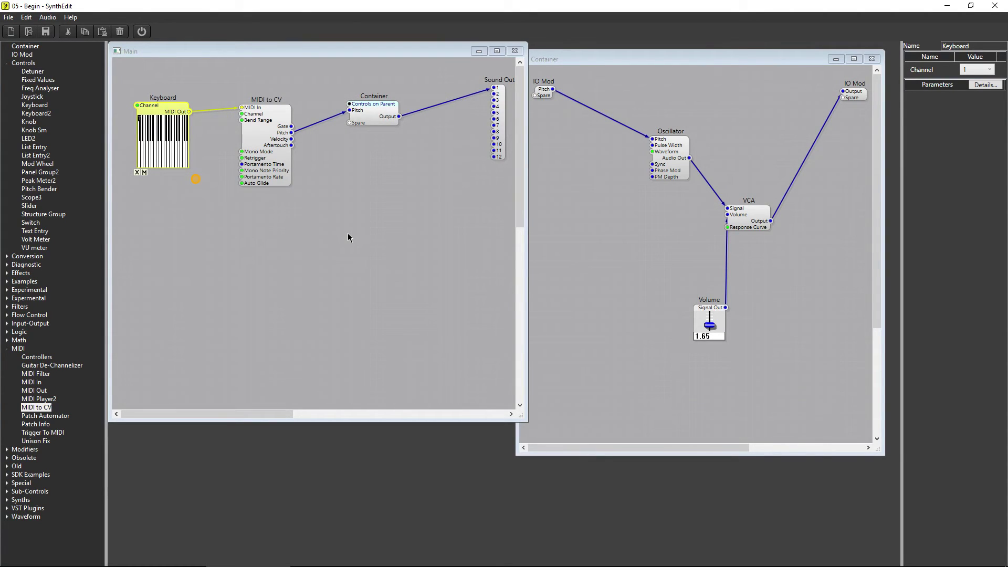
- Narrow the Main window so it no longer overlaps the Container window
{"action": "left_click_drag", "start_coordinate": [527, 256], "coordinate": [511, 256]}
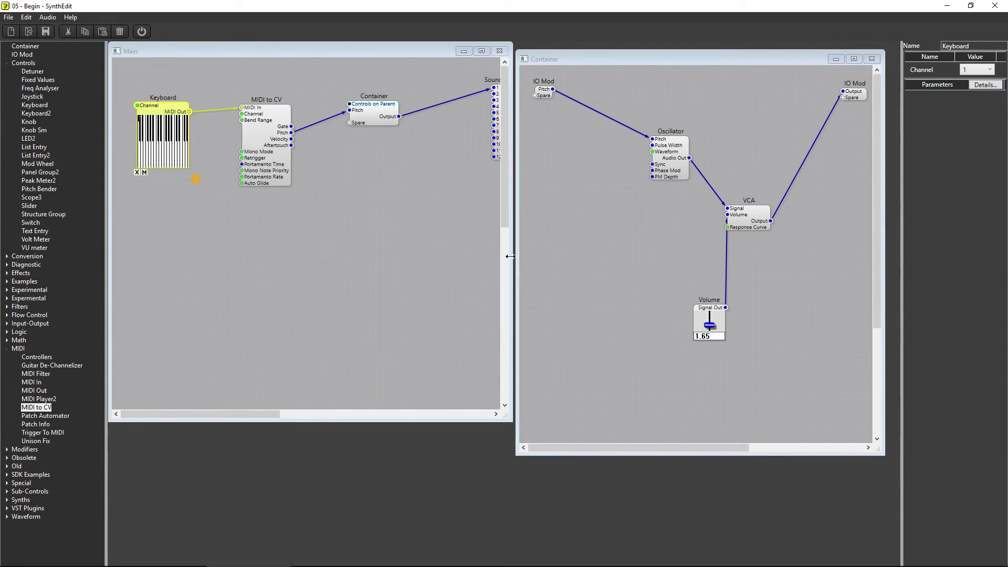